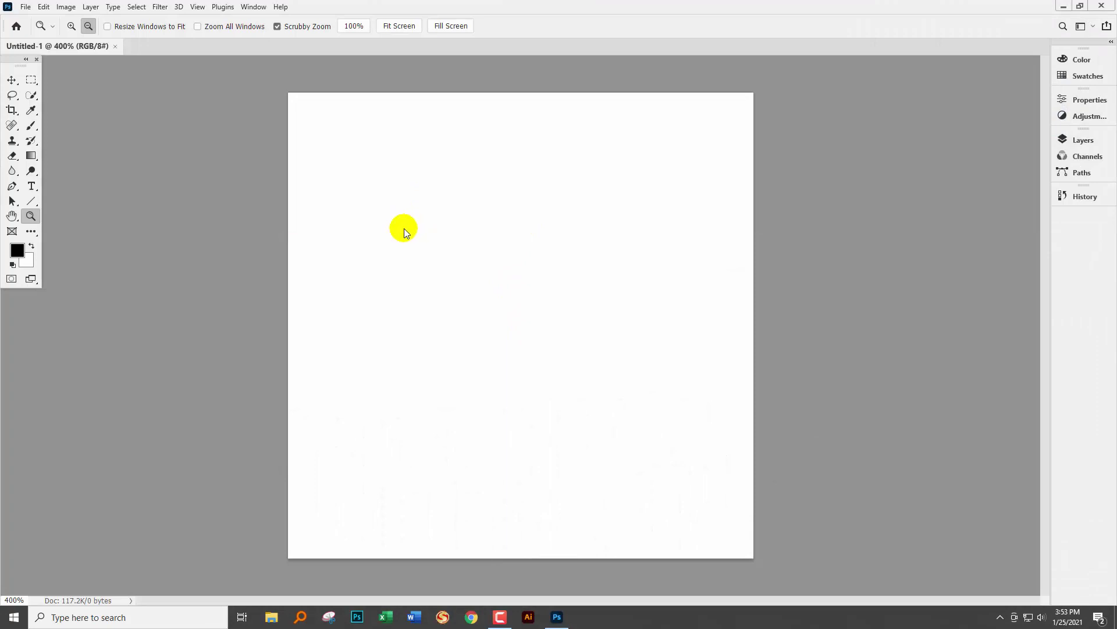
Choose the Line tool so new shapes get a black fill and 1 px black stroke
left_click(31, 200)
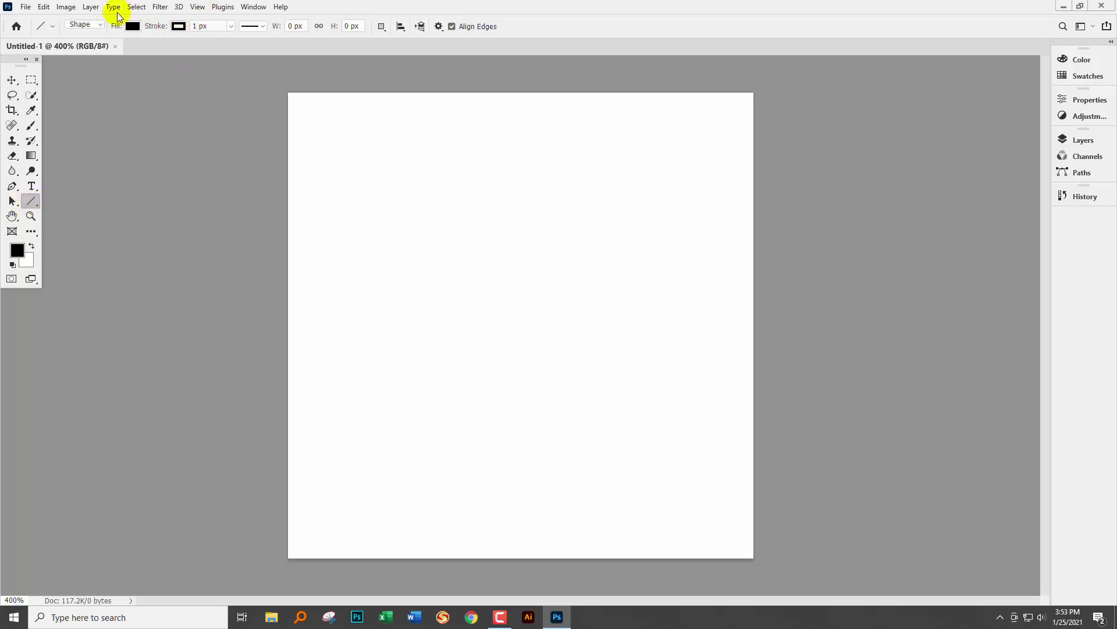
Set the line fill to No Color and draw a 1.6 in vertical line down the canvas
left_click(134, 27)
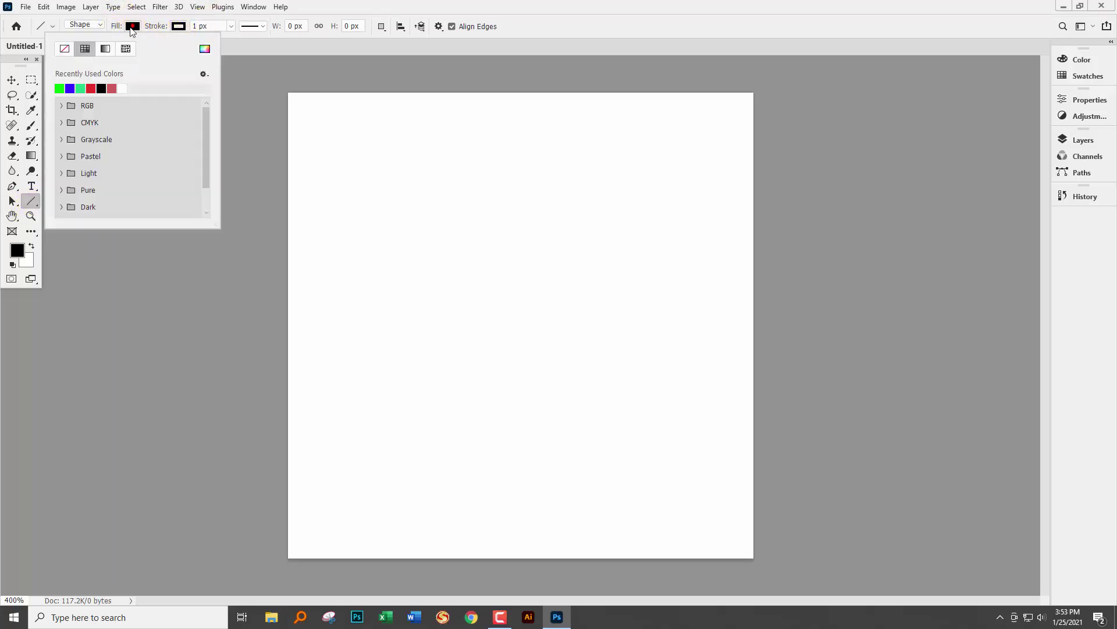
left_click(61, 53)
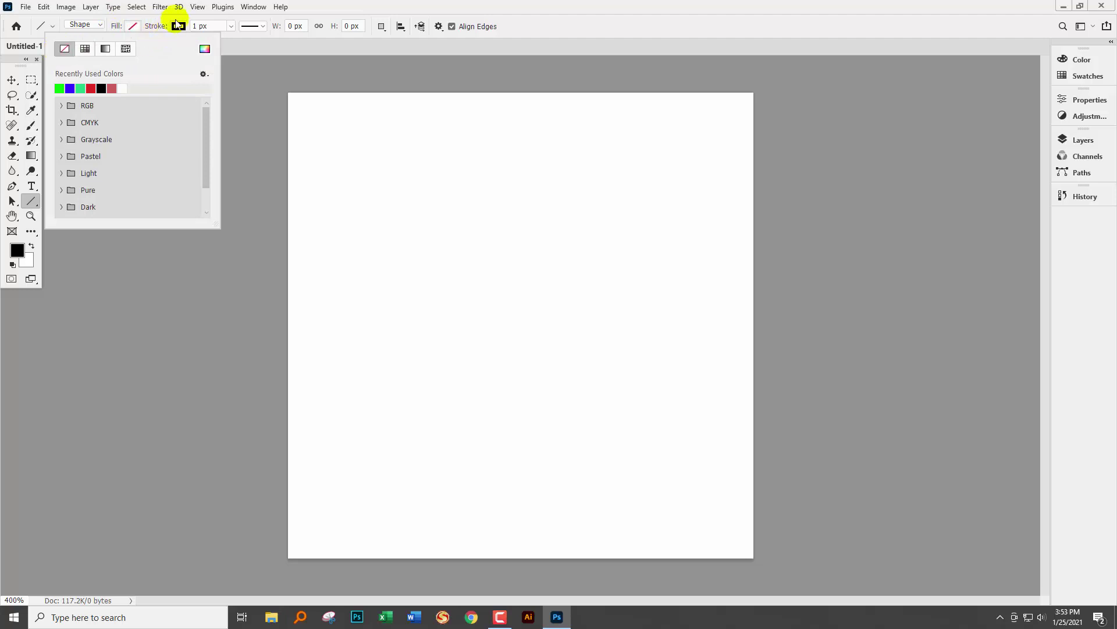
left_click(320, 7)
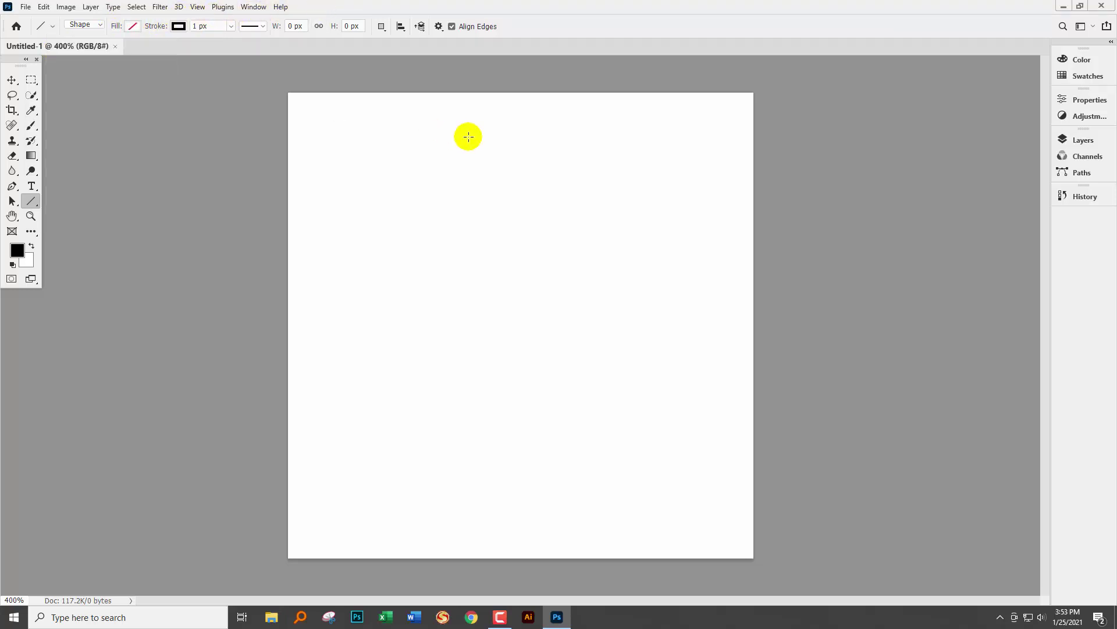
left_click_drag(472, 138, 494, 402)
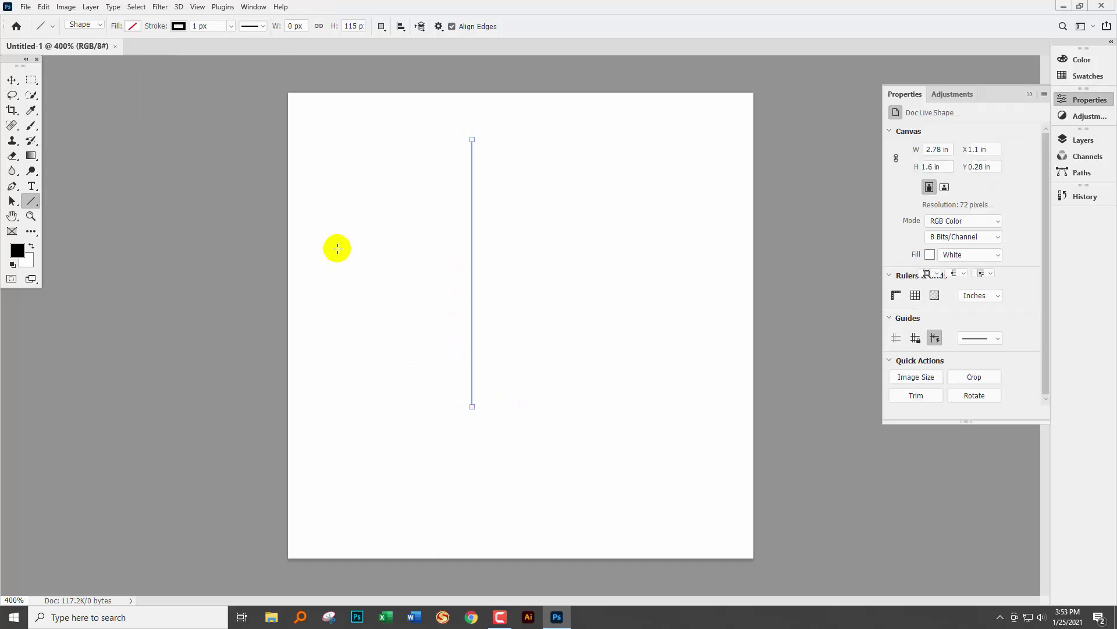
left_click(10, 81)
Move Line 1 right and down, then set its stroke alignment to Outside
left_click(375, 261)
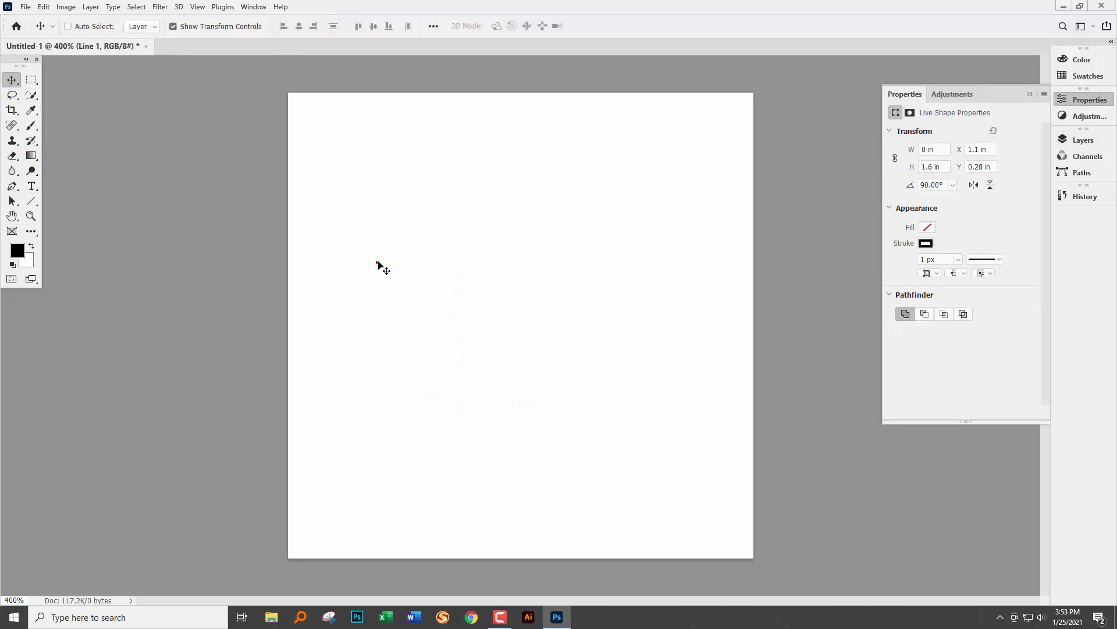
left_click(378, 263)
left_click_drag(367, 242, 383, 284)
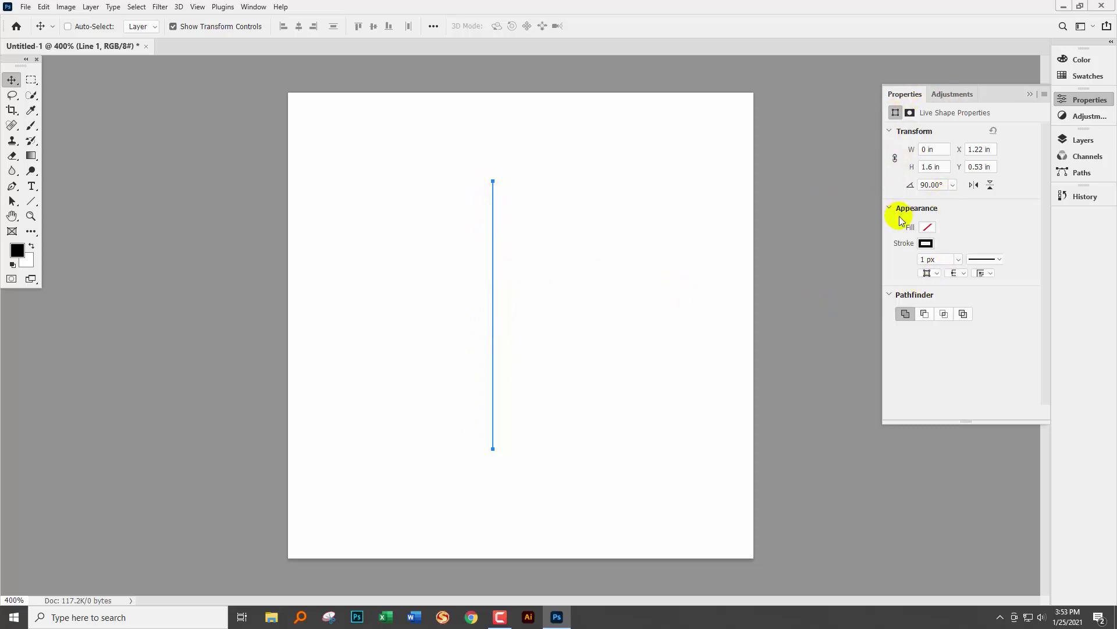
left_click(929, 273)
left_click(930, 306)
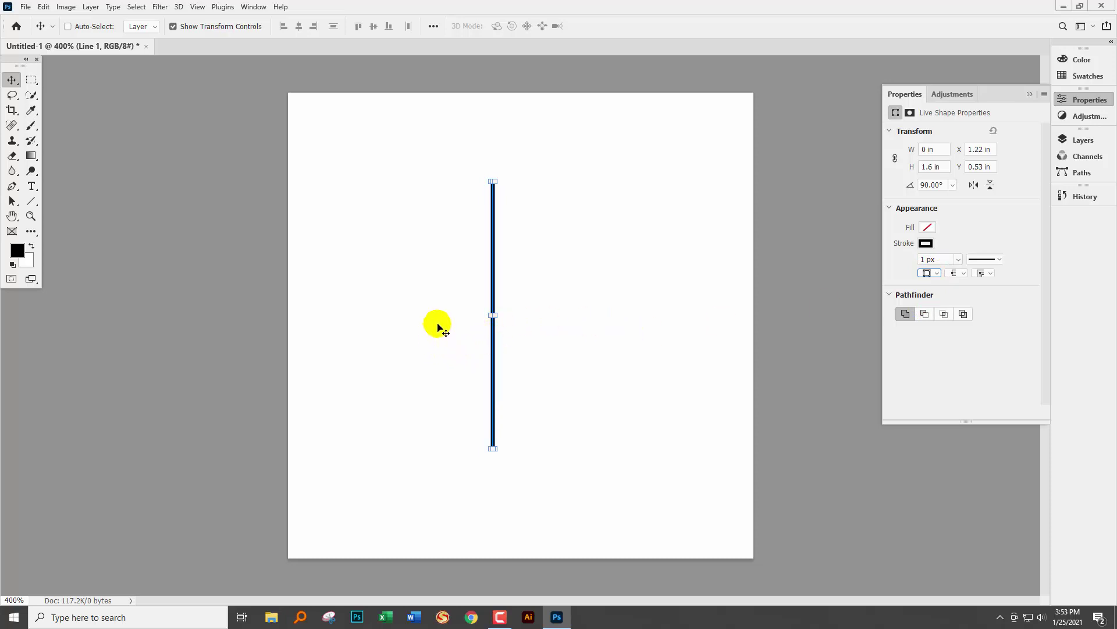
Scrubby-zoom to about 8330% and change the stroke alignment so it renders one pixel wide
left_click(31, 216)
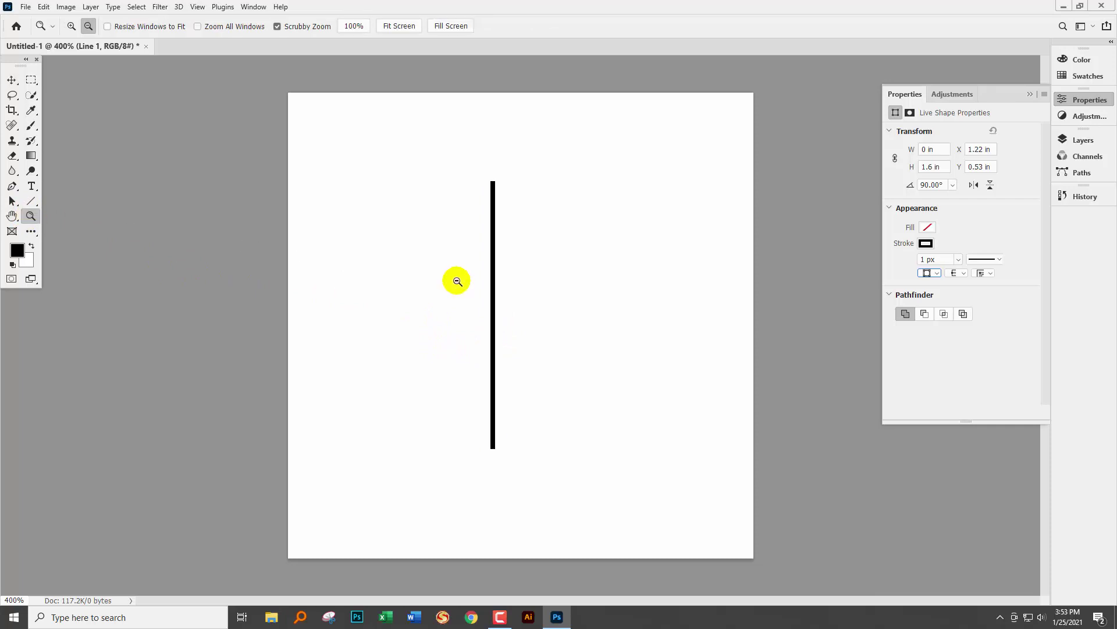
left_click_drag(473, 282, 160, 331)
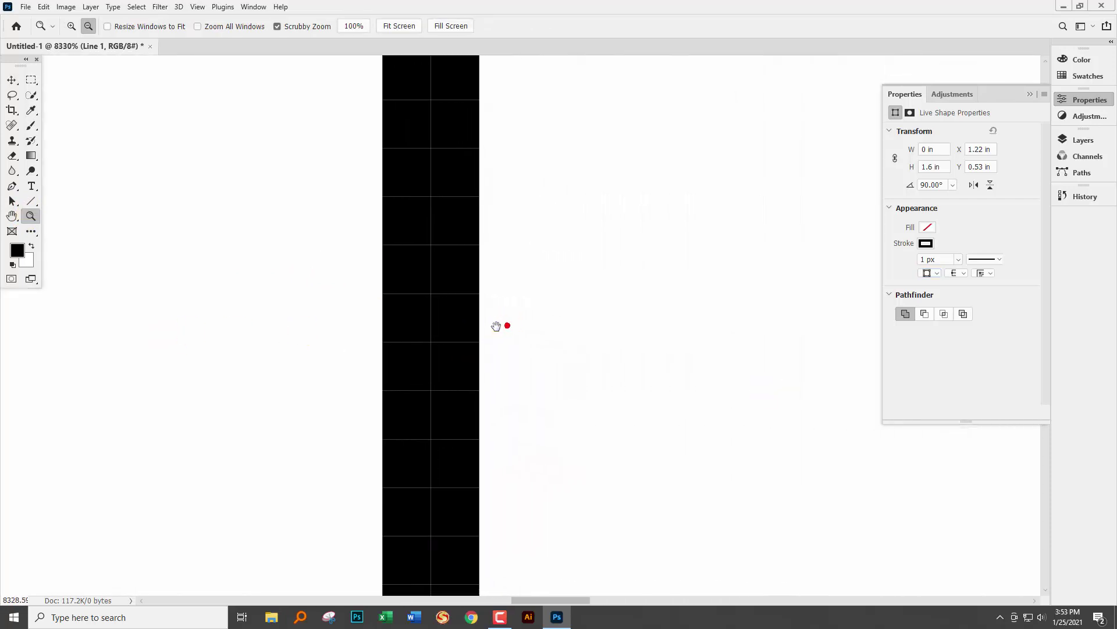
left_click(11, 84)
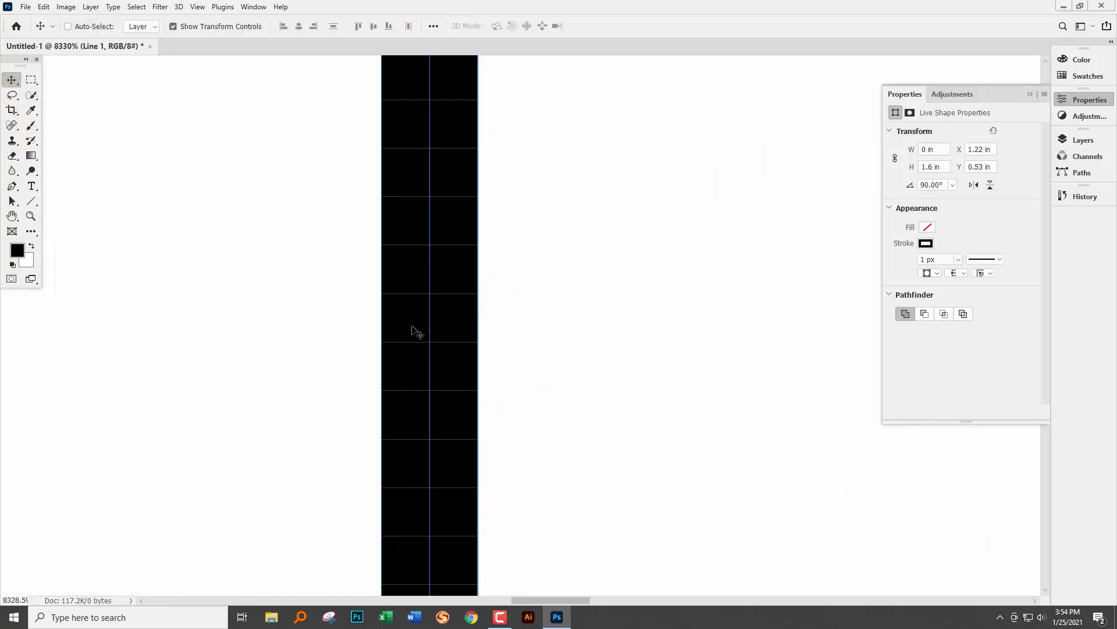
left_click(928, 292)
left_click(528, 336)
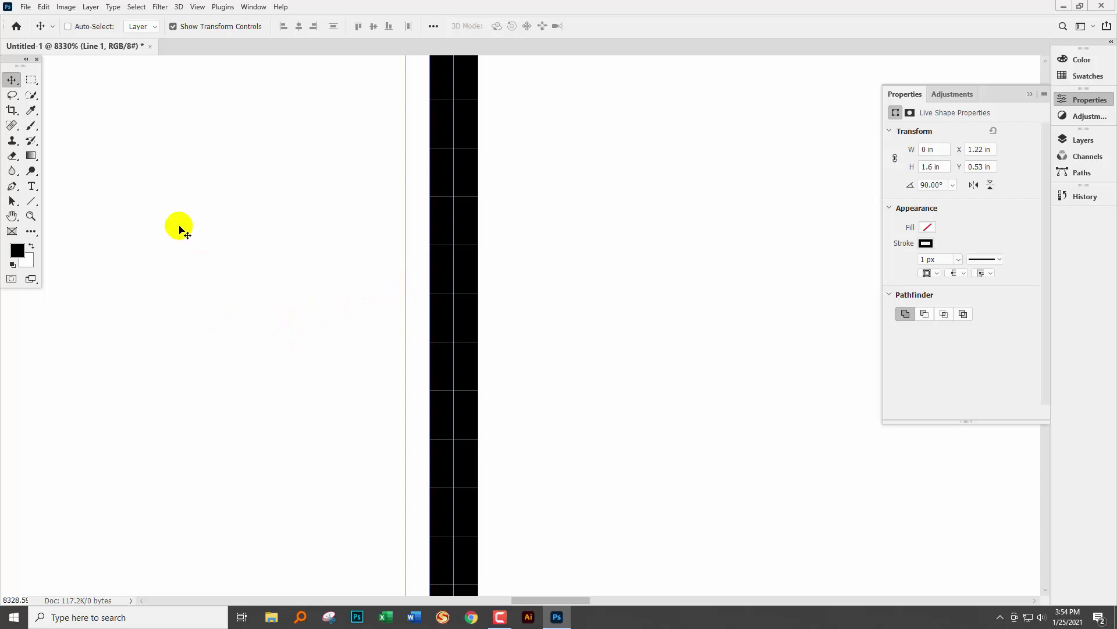
Select Line 1's path with the Path Selection tool using a selection box
left_click(13, 202)
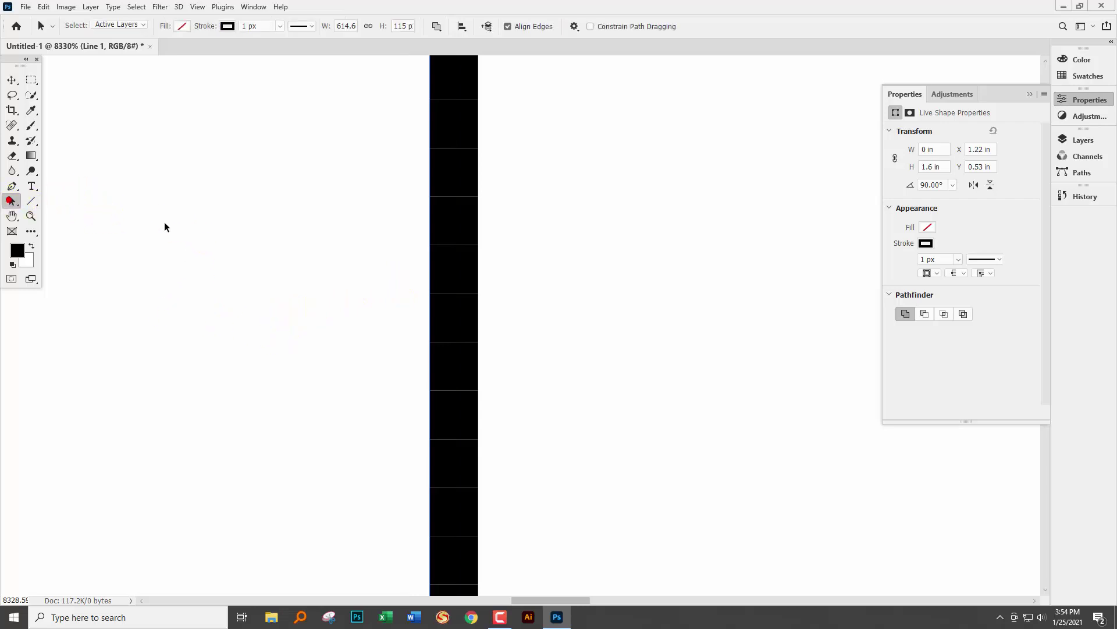
left_click_drag(326, 244, 561, 386)
left_click(311, 186)
left_click_drag(346, 190, 554, 321)
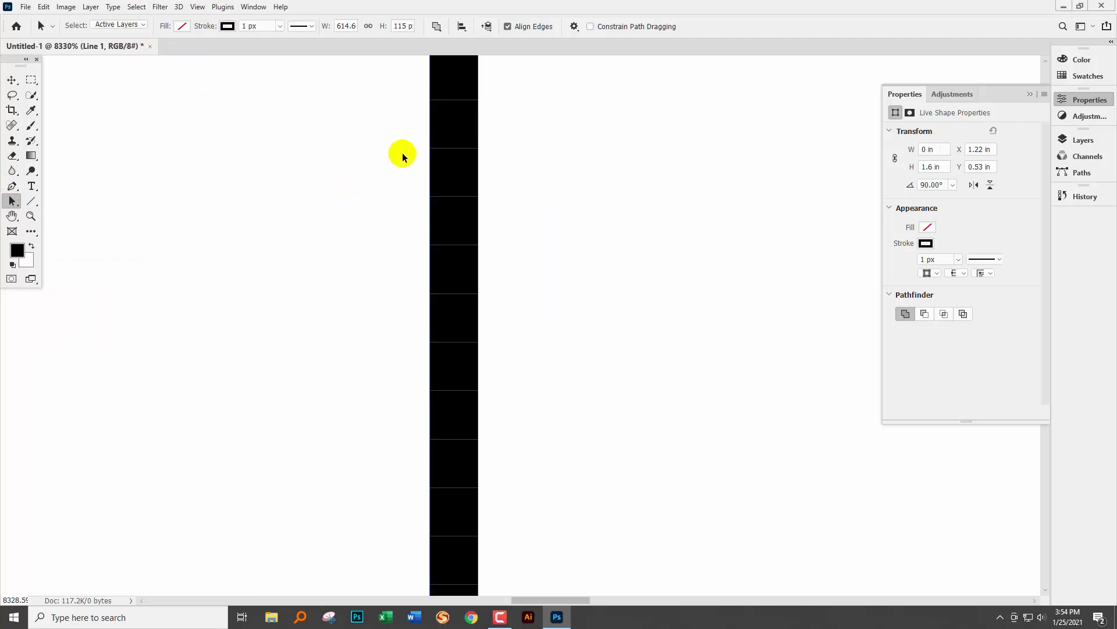
Open the options-bar stroke swatches and try red and blue for the line
left_click(227, 26)
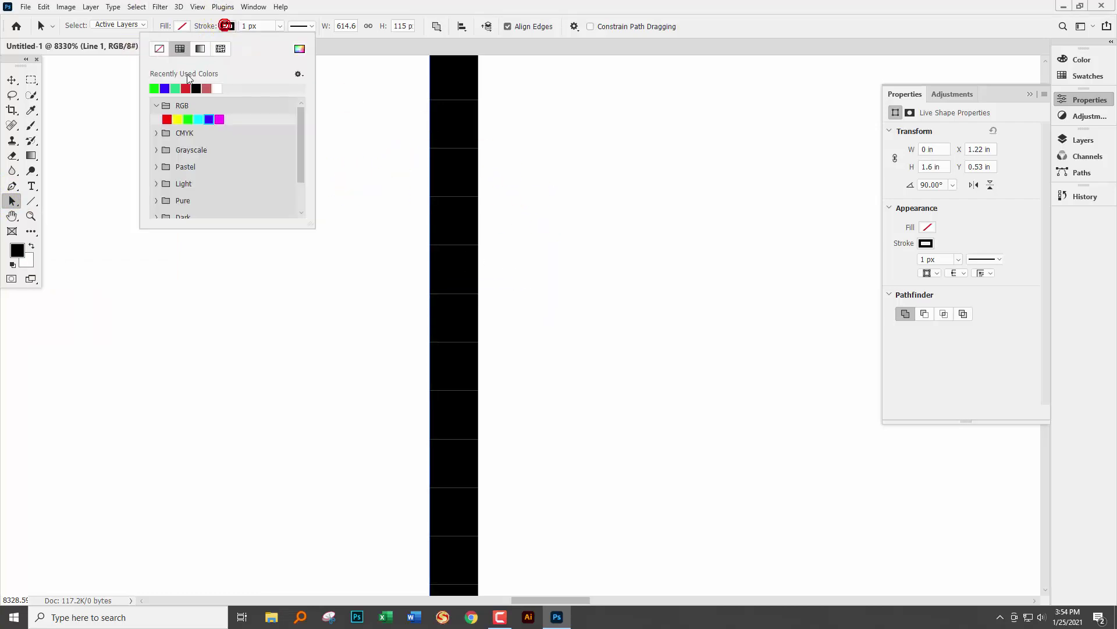
left_click(167, 120)
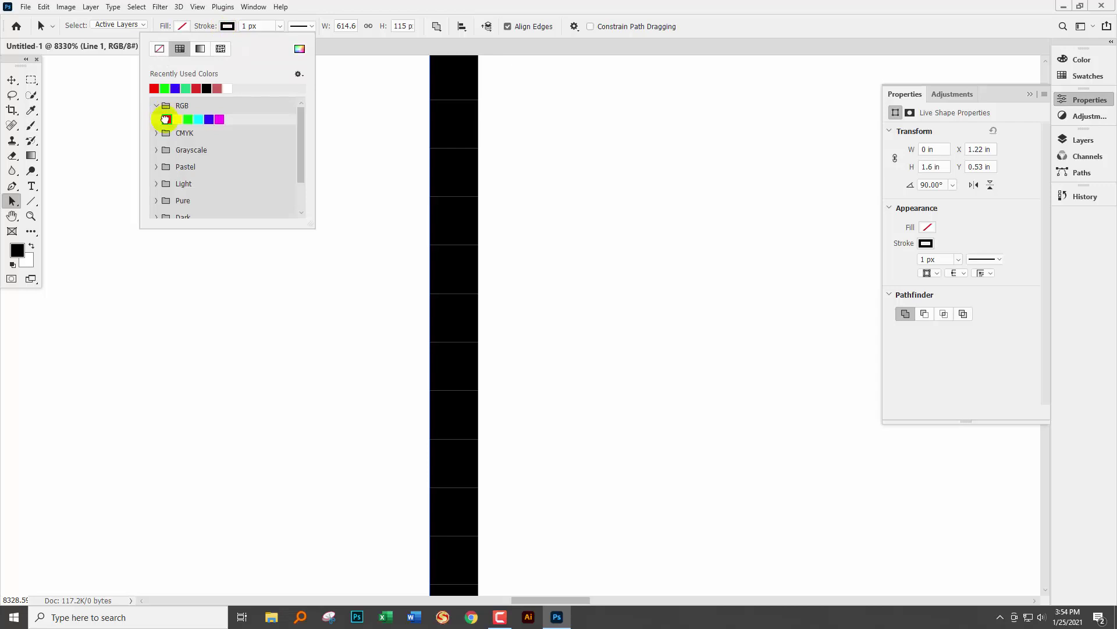
left_click(185, 88)
left_click(186, 88)
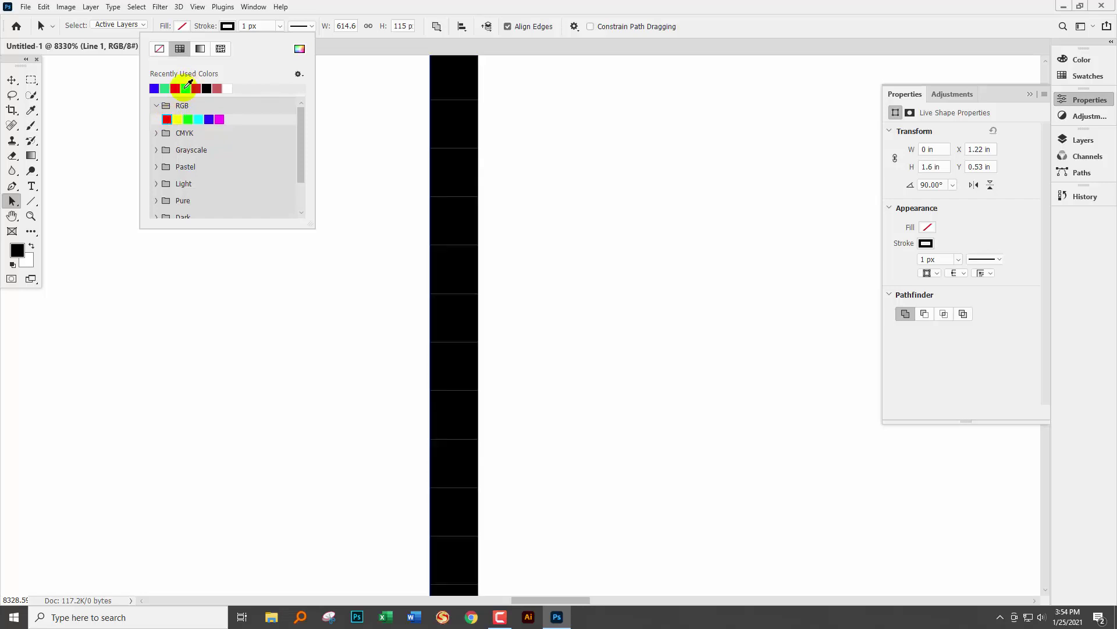
left_click(167, 88)
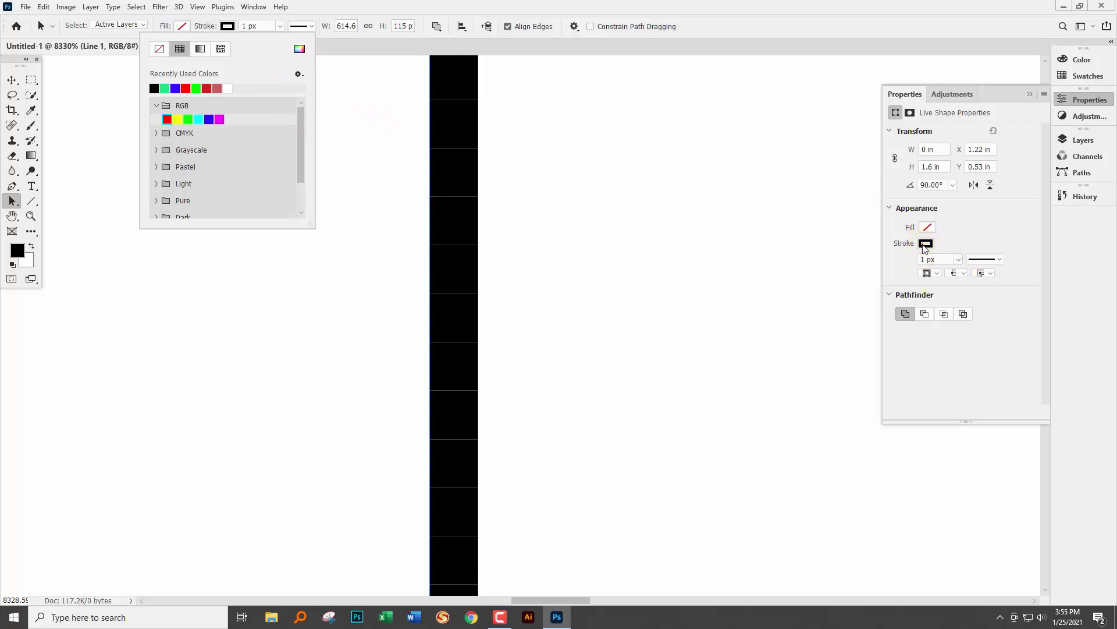
Make Line 1's stroke red from the Properties Stroke swatch and close the swatch list
left_click(924, 244)
left_click(924, 243)
left_click(930, 305)
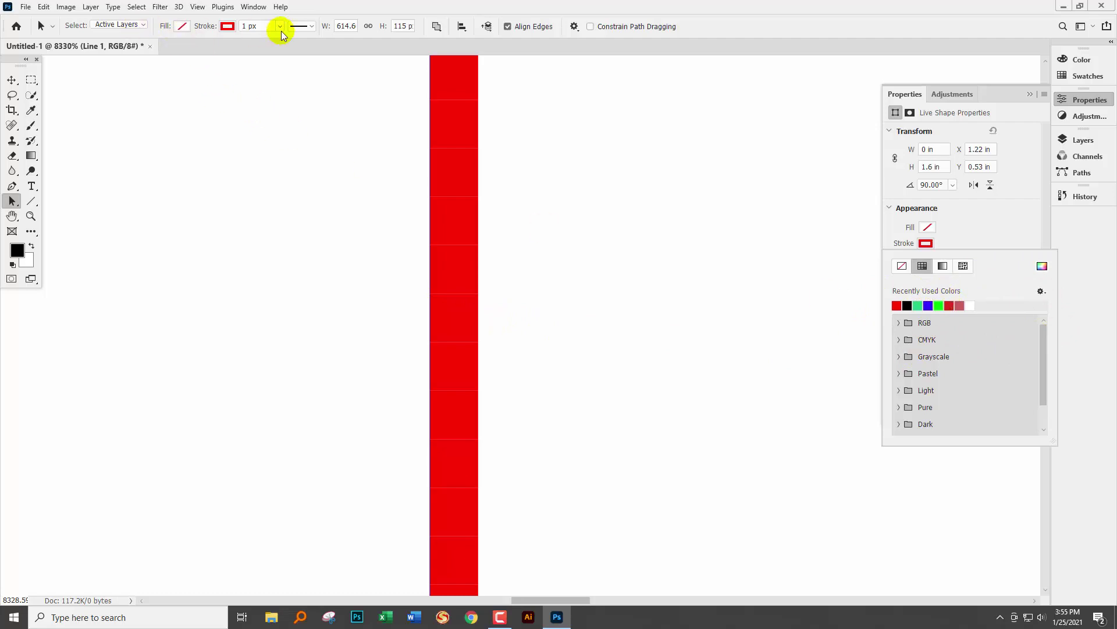
left_click(228, 27)
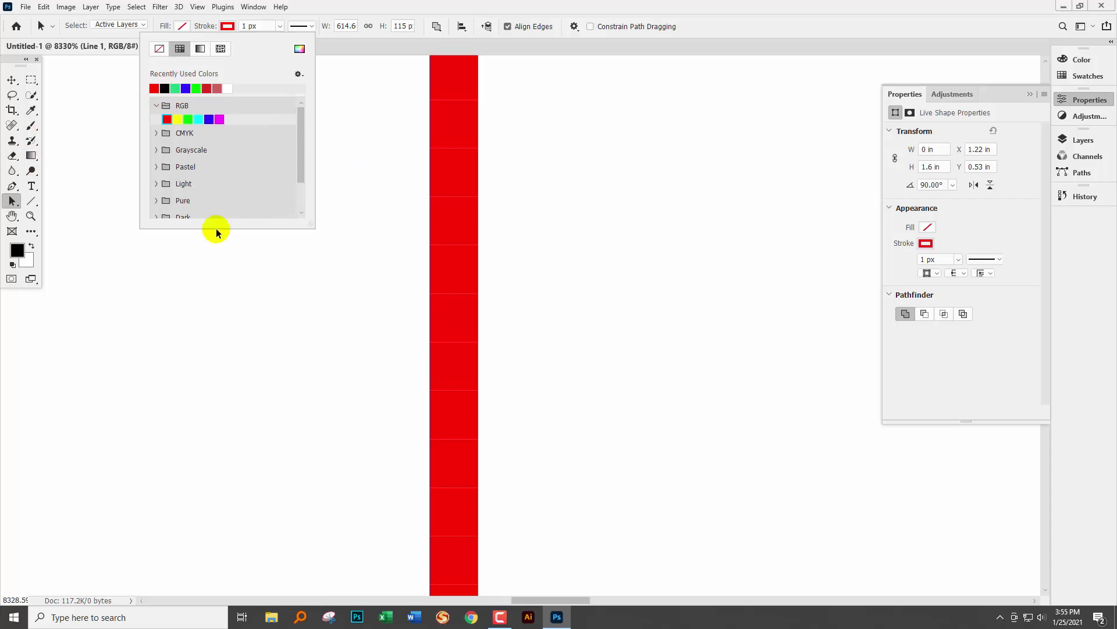
left_click(265, 252)
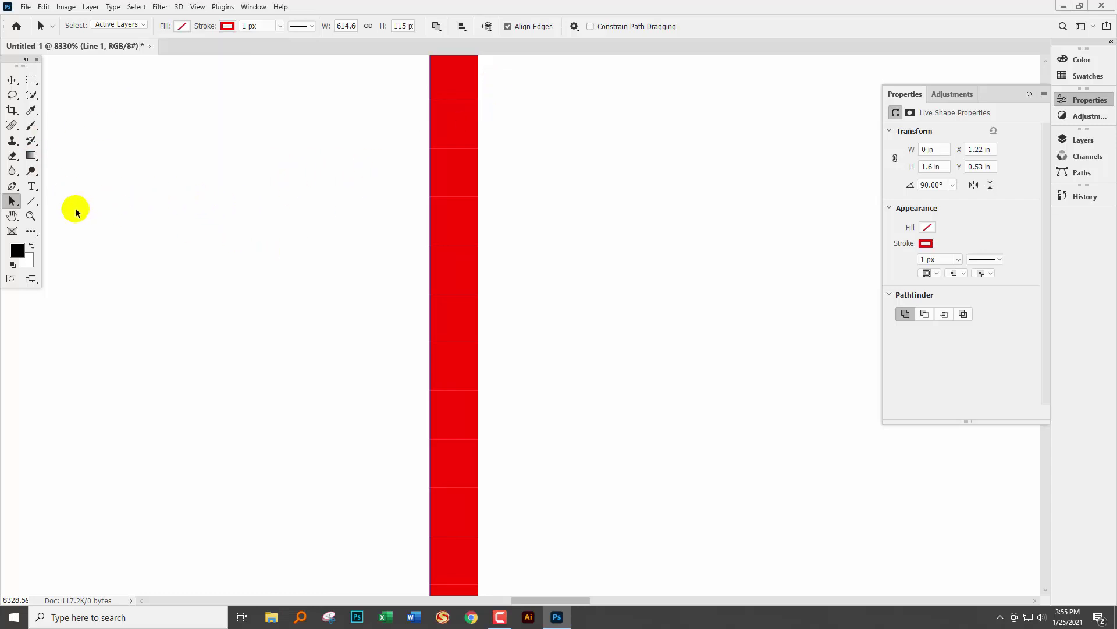
With the Line tool, cycle the stroke through black, red and green, ending on blue
left_click(31, 202)
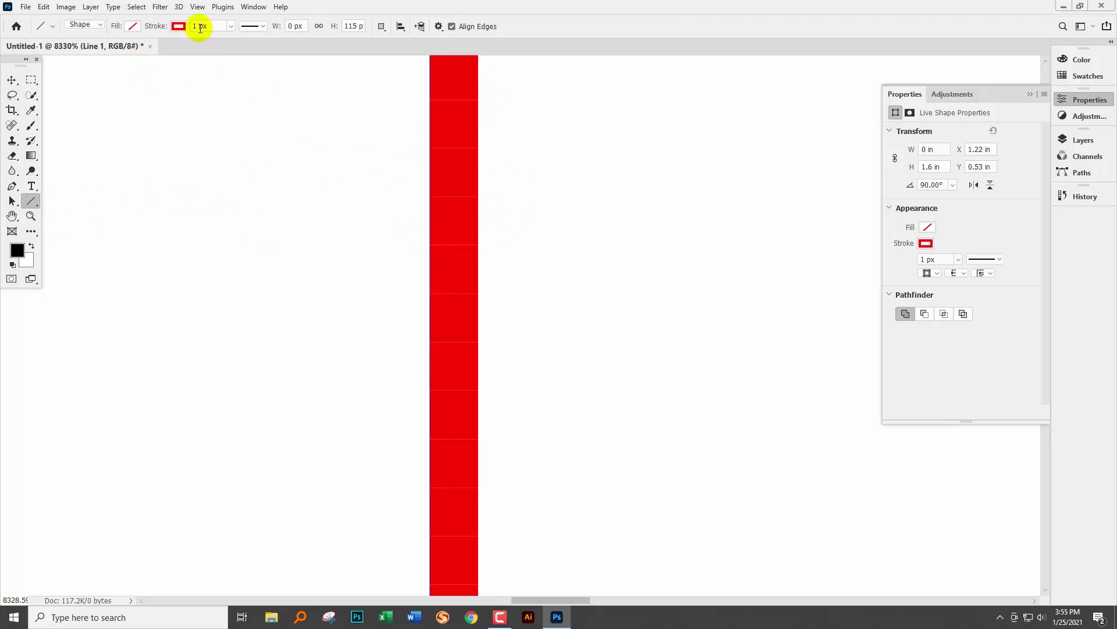
left_click(177, 25)
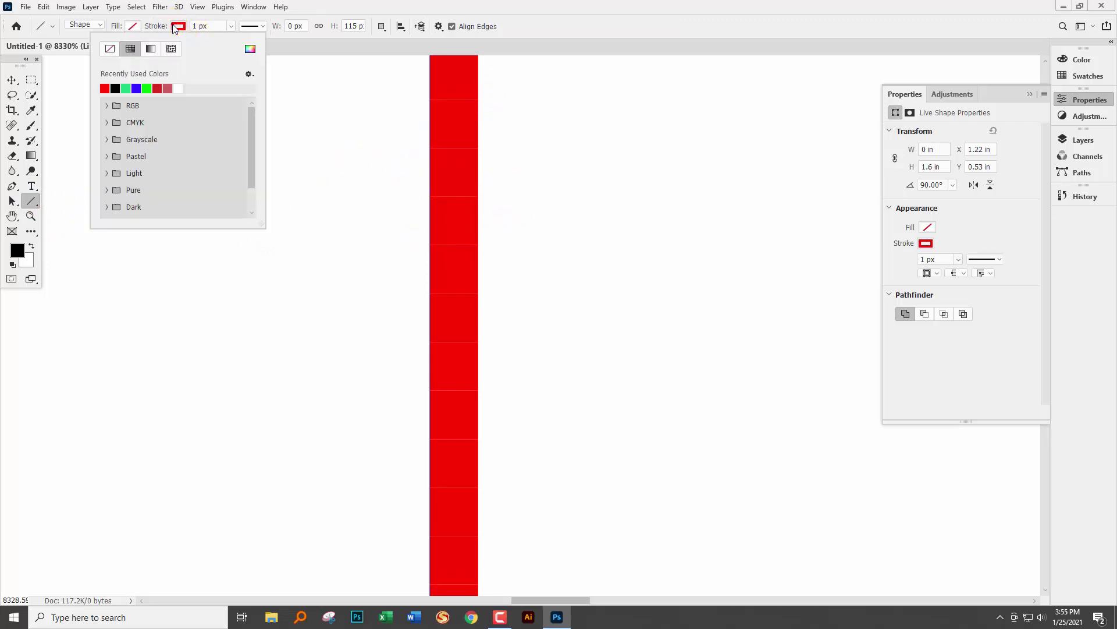
left_click(106, 89)
left_click(116, 88)
left_click(123, 87)
left_click(135, 88)
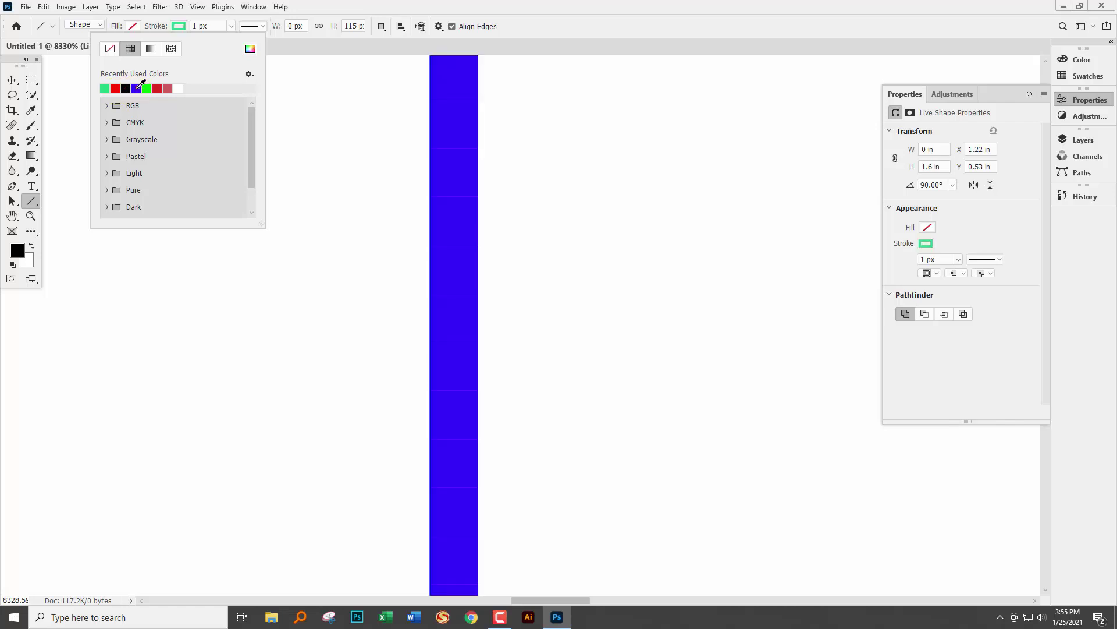
left_click(410, 6)
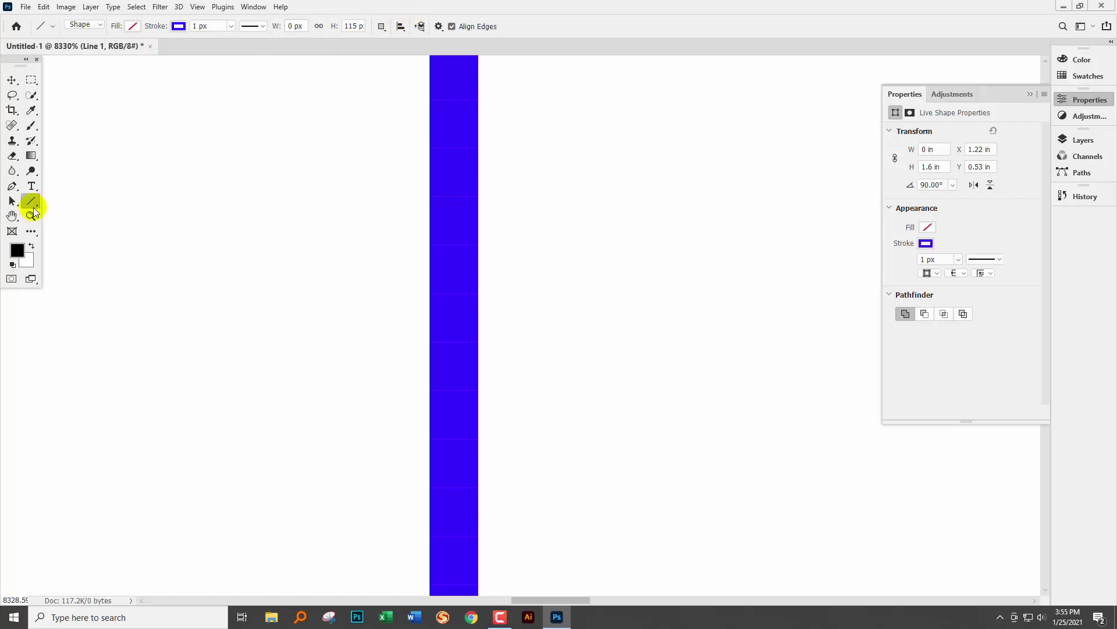
left_click(440, 259)
Set Line 1's stroke alignment to Center in Properties
left_click(929, 276)
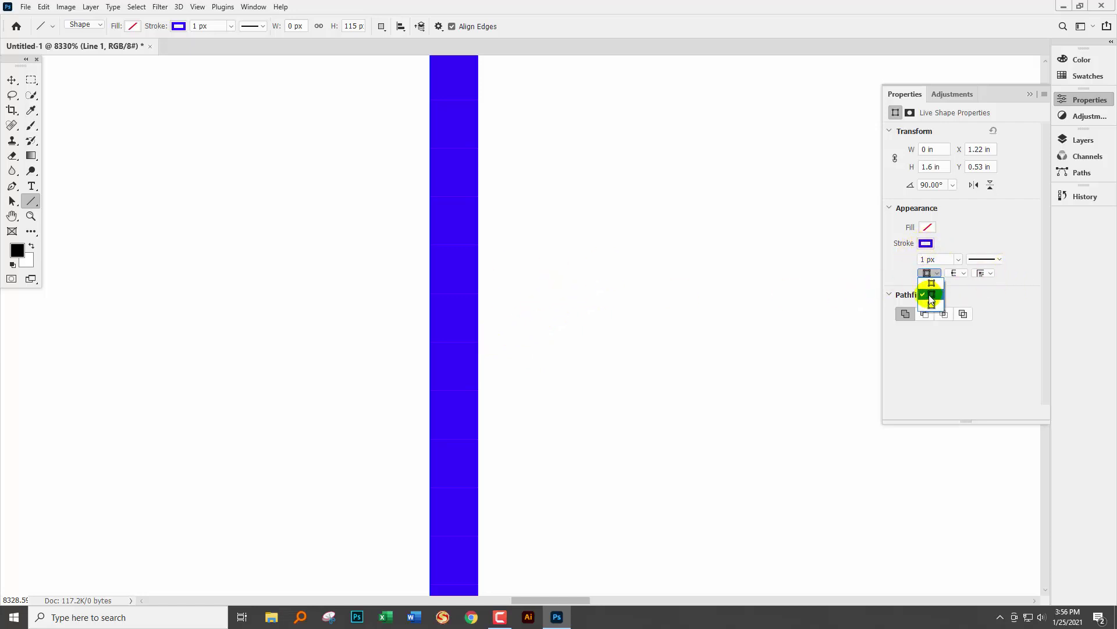
left_click(931, 299)
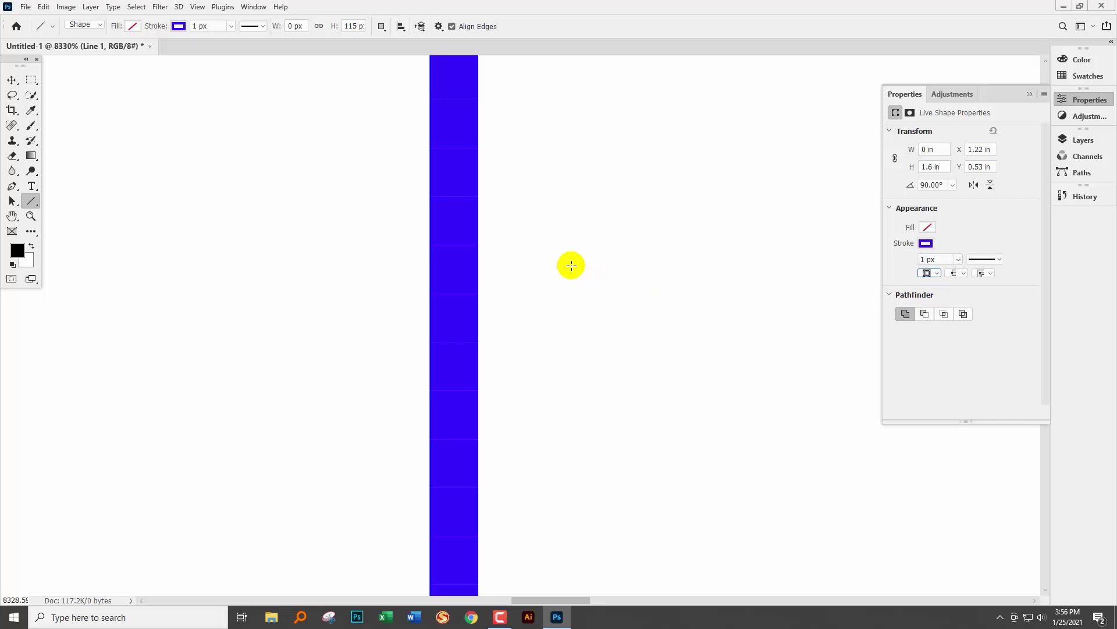
left_click(471, 306)
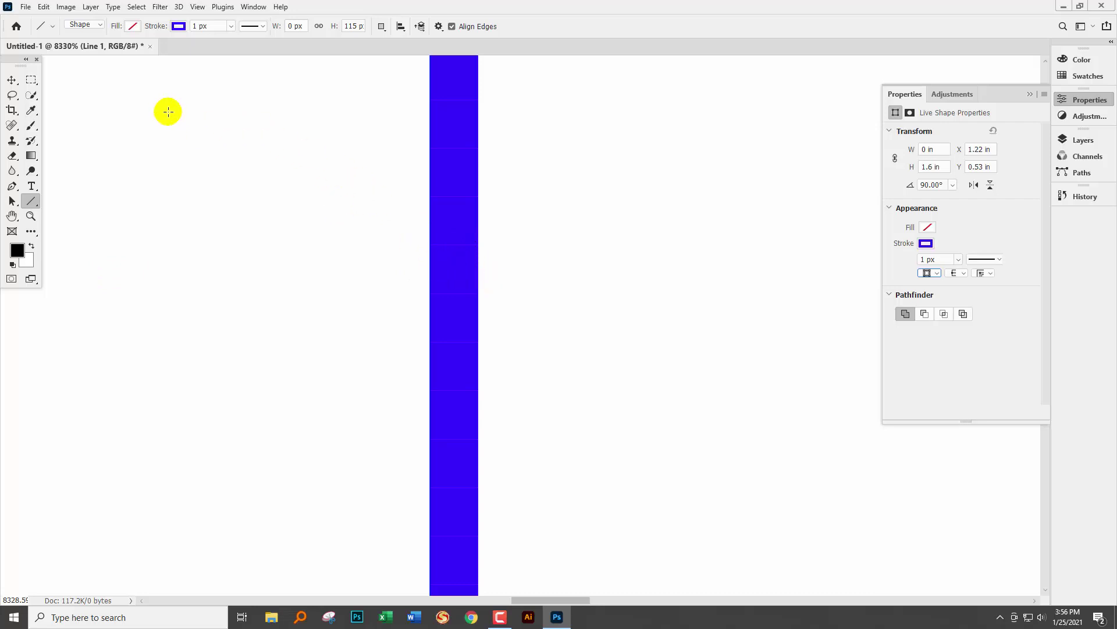
Pick bright green for the line's stroke from the Line tool's options-bar swatches
left_click(11, 201)
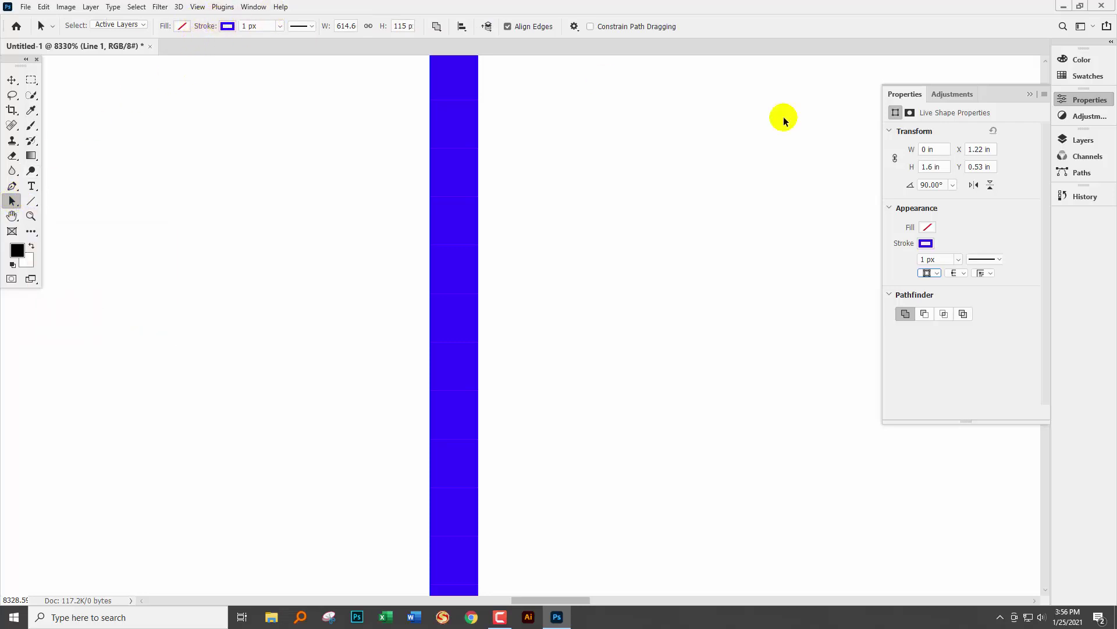
left_click(29, 203)
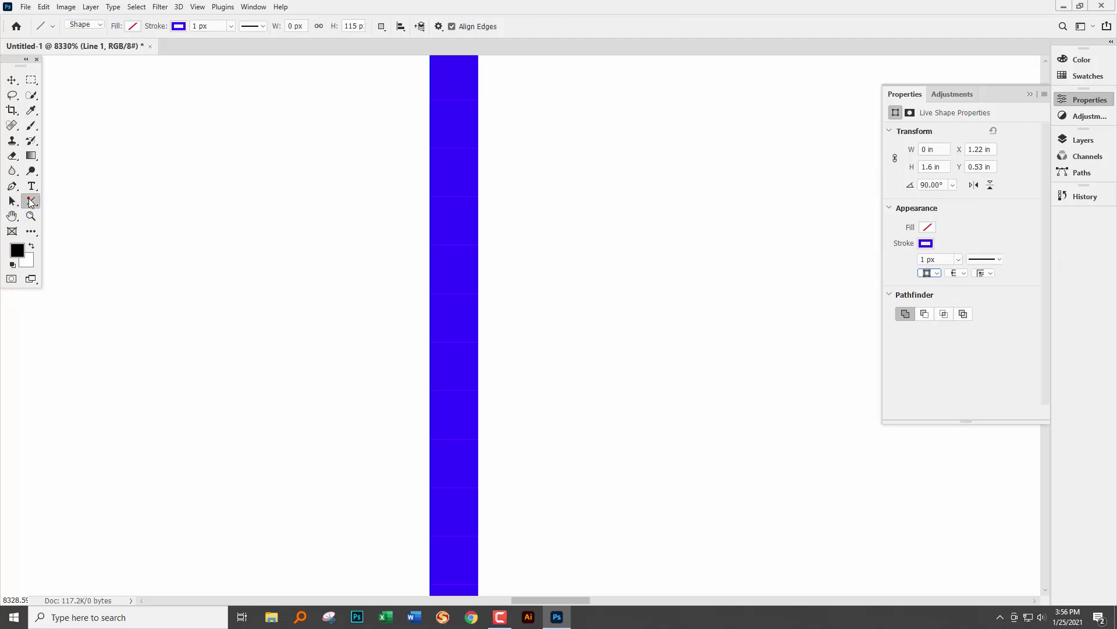
left_click(179, 26)
left_click(149, 88)
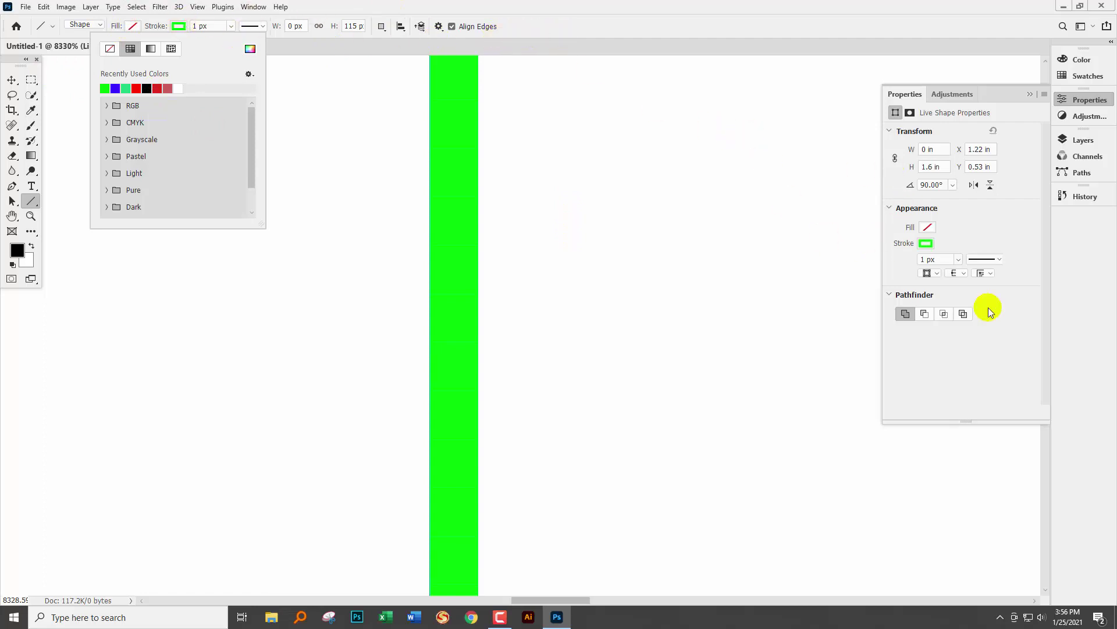
left_click(532, 23)
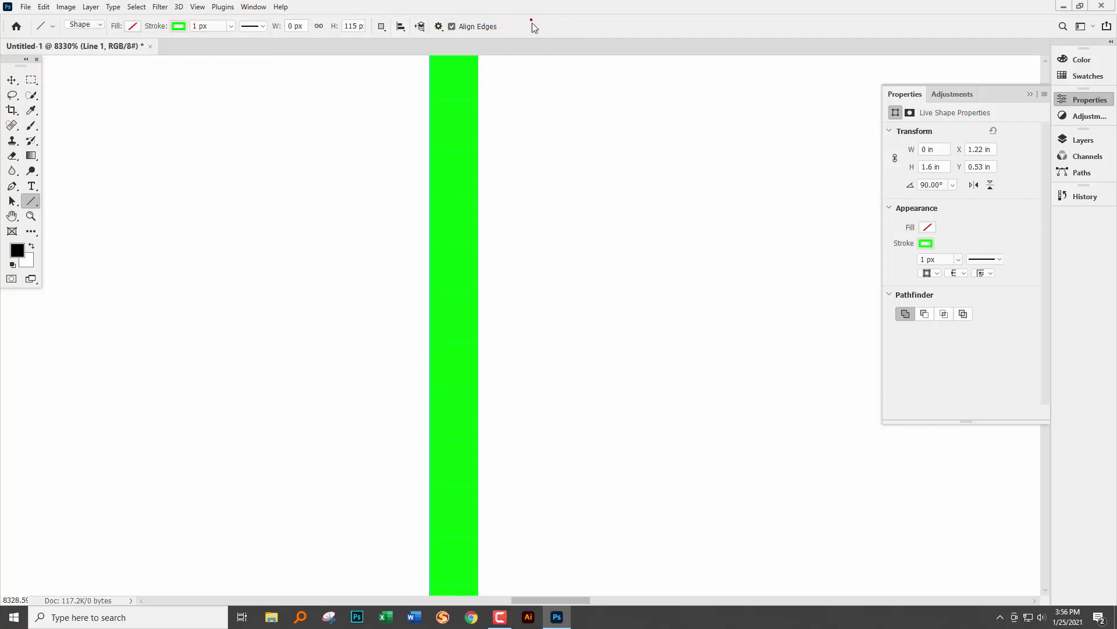